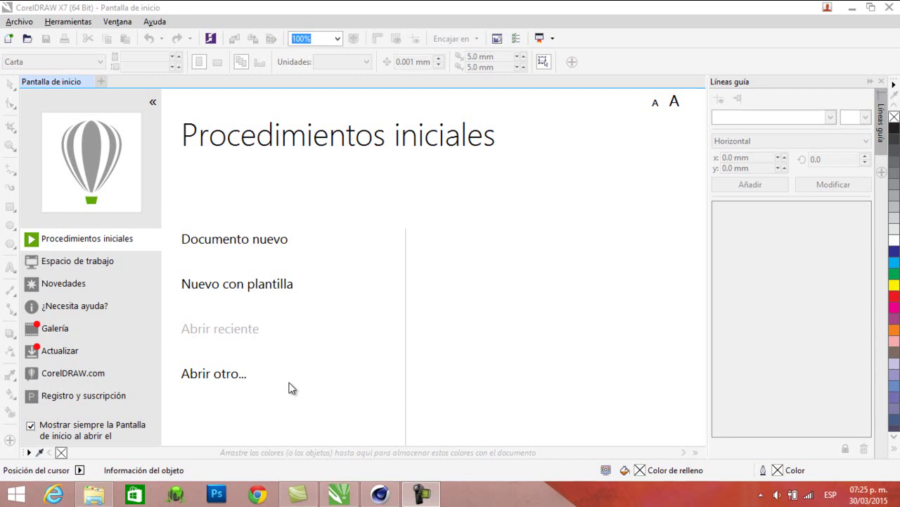
Step: Create a new blank 6 × 4 inch document, Sin título-1
click(203, 239)
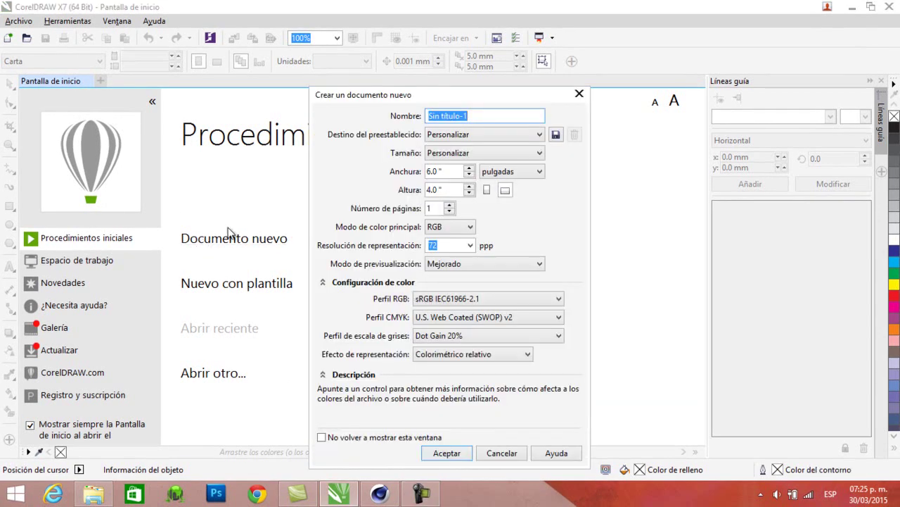
click(441, 453)
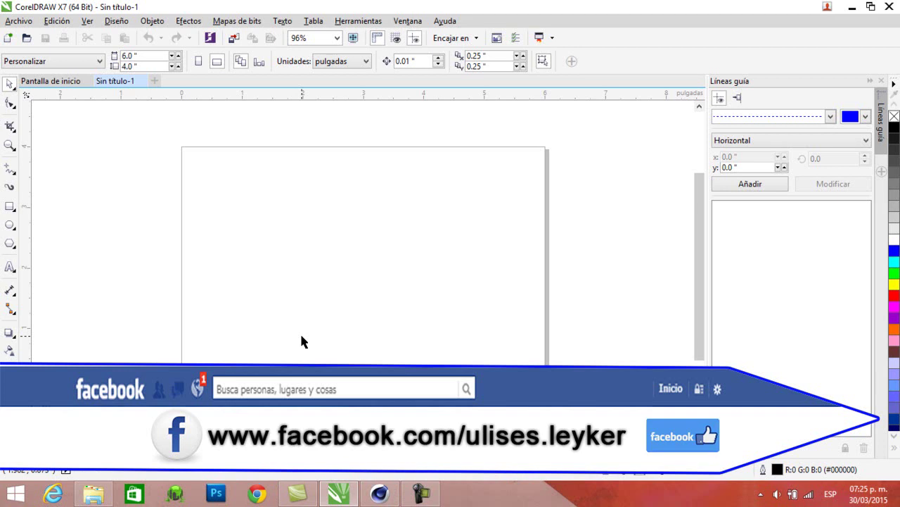
Step: Type LEYKER as Arial 24 pt artistic text and move it off the page's left side
click(10, 266)
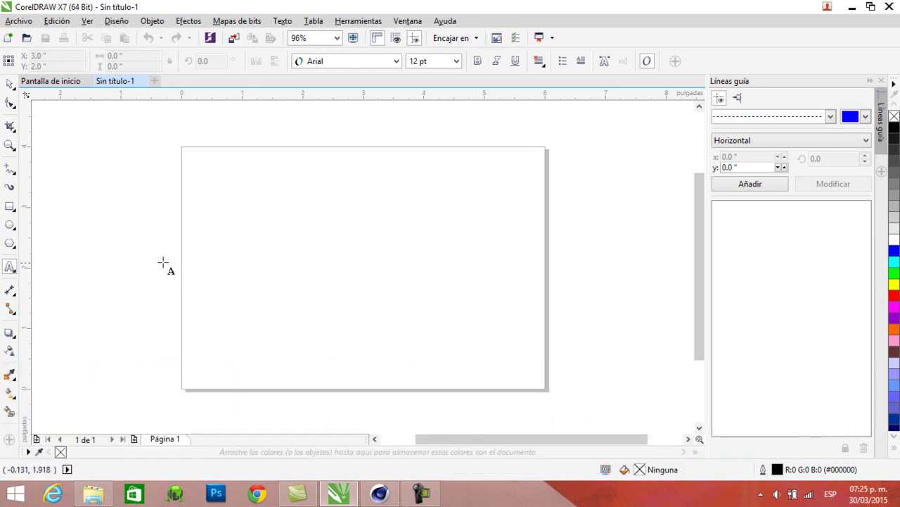
click(195, 241)
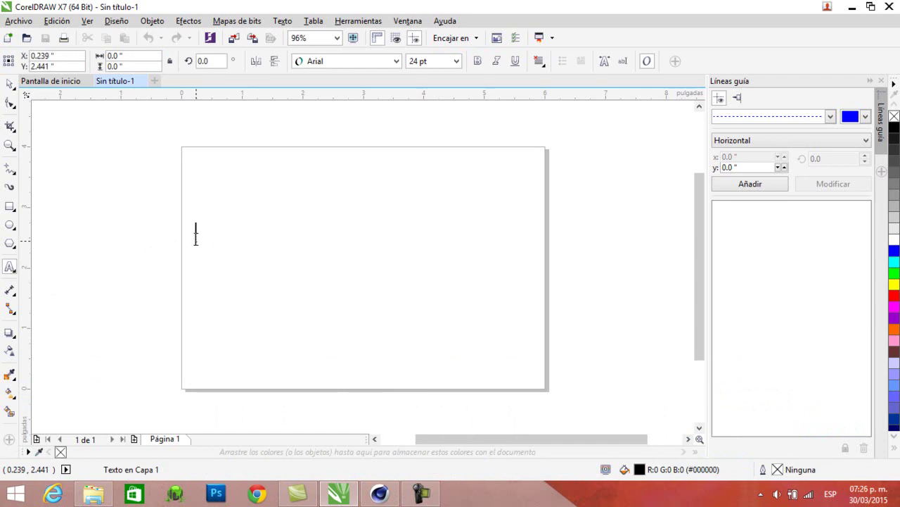
text(LEYKER)
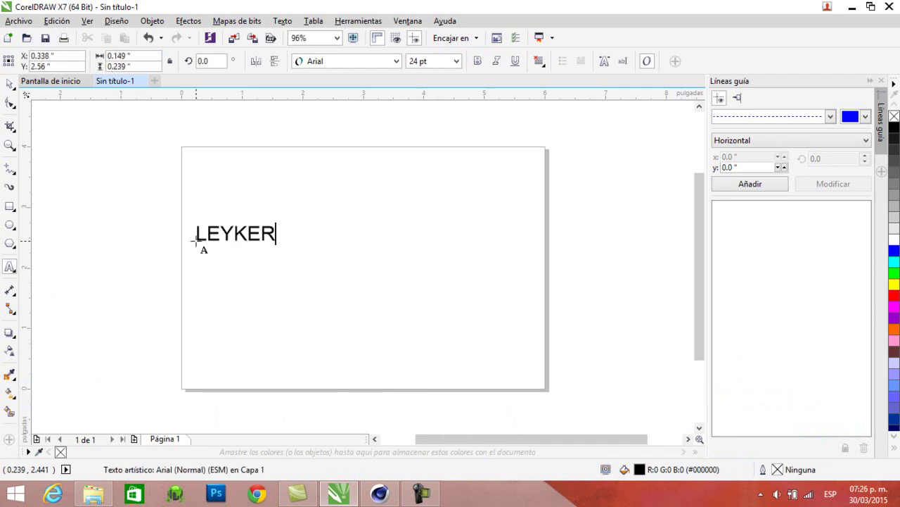
click(9, 85)
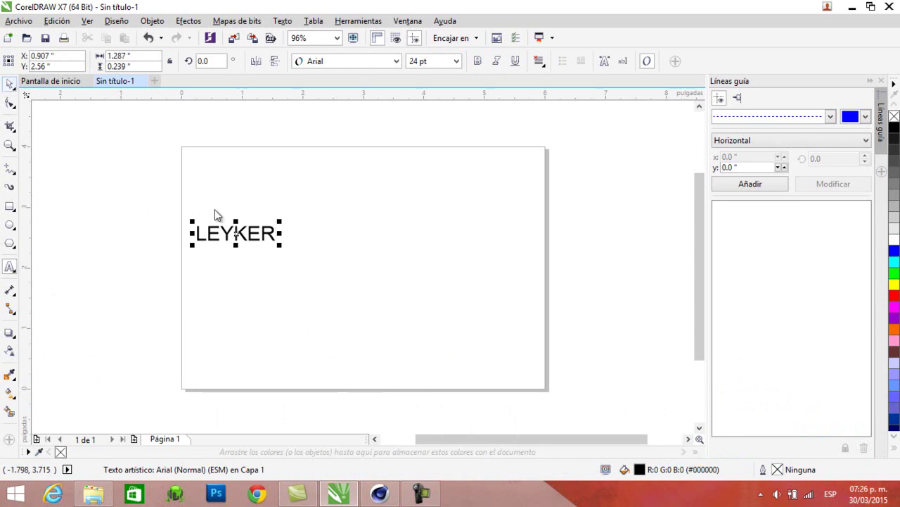
drag(238, 233, 120, 191)
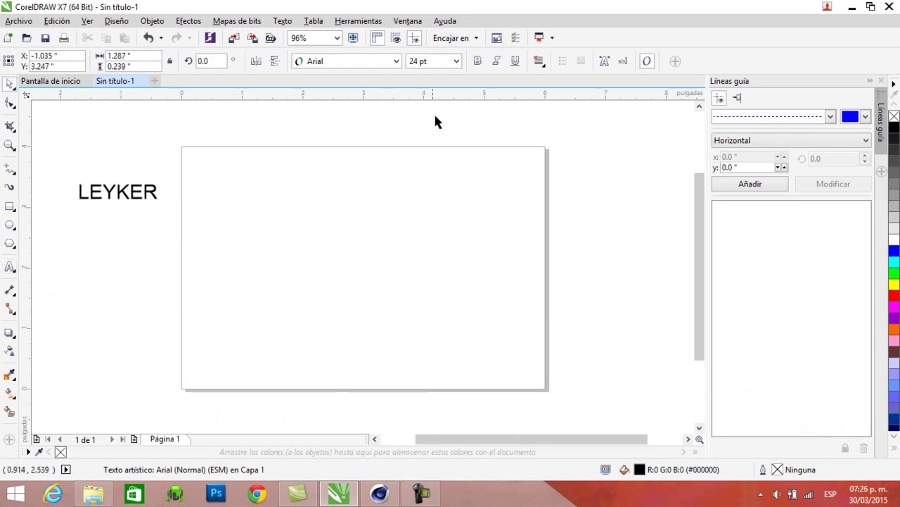
click(398, 62)
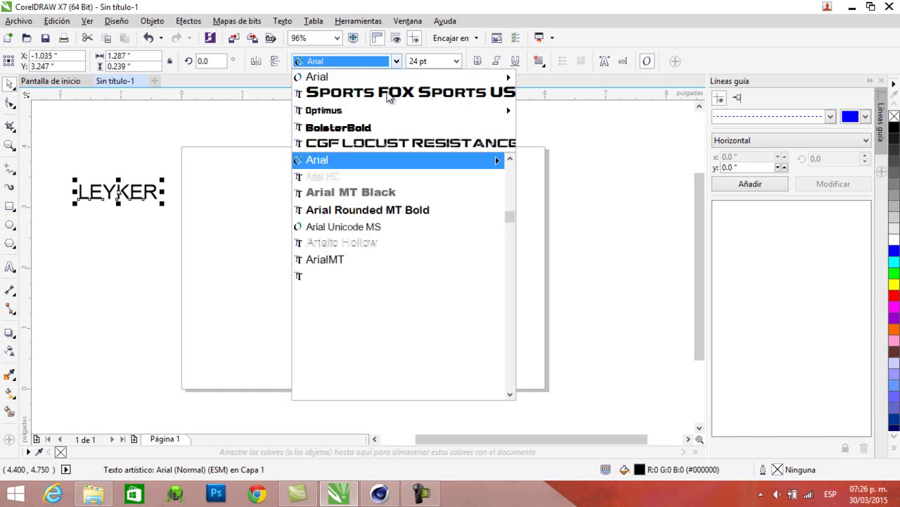
Step: Set LEYKER in Sports FOX Sports UScore, enlarge it to about 61 pt and move it onto the upper page
click(380, 92)
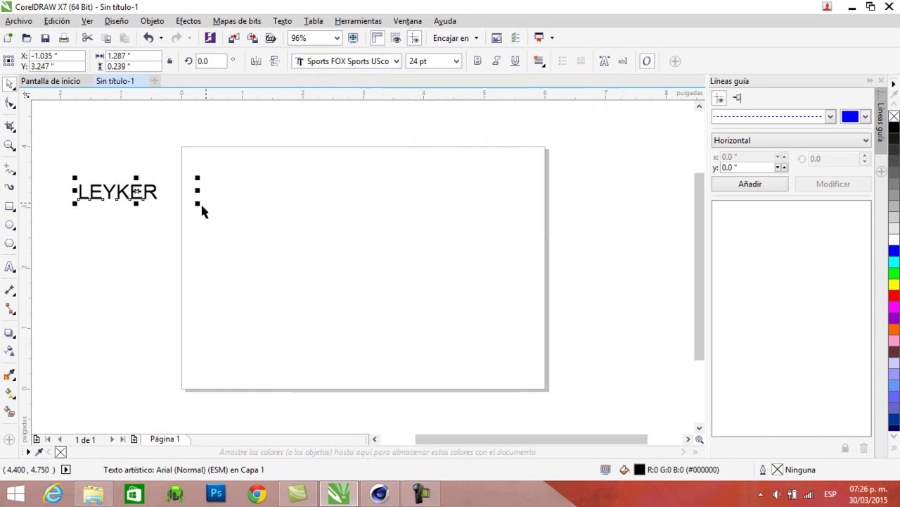
drag(202, 203, 372, 229)
drag(225, 205, 352, 225)
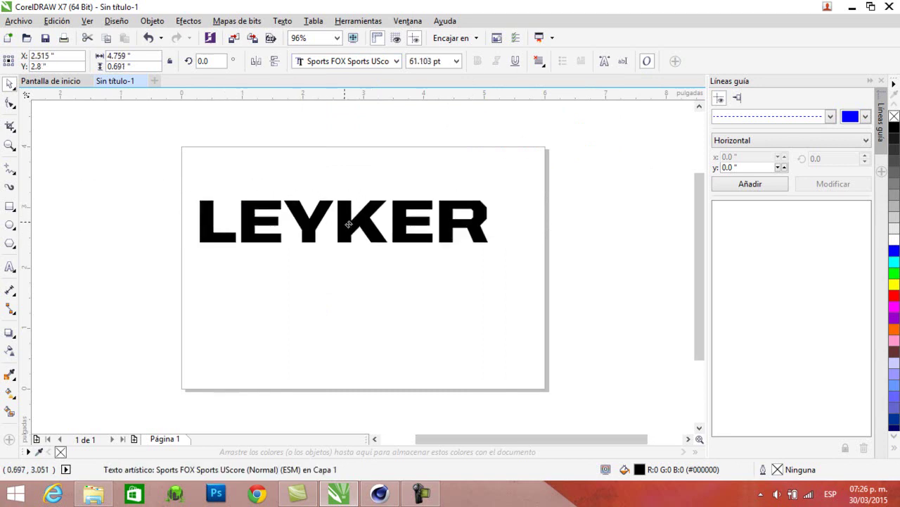
click(15, 338)
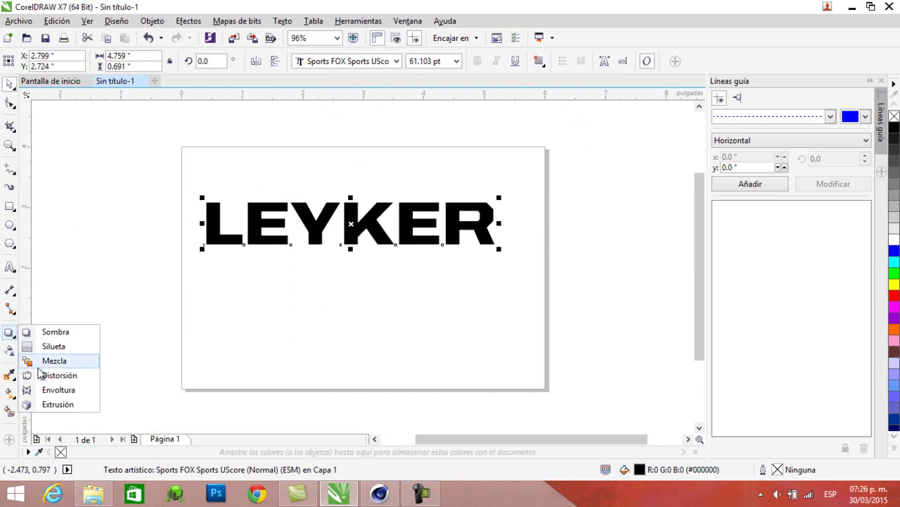
Step: Apply a single-arc envelope, raising LEYKER's top and bottom centre nodes into an upward arch
click(60, 391)
drag(350, 245, 351, 230)
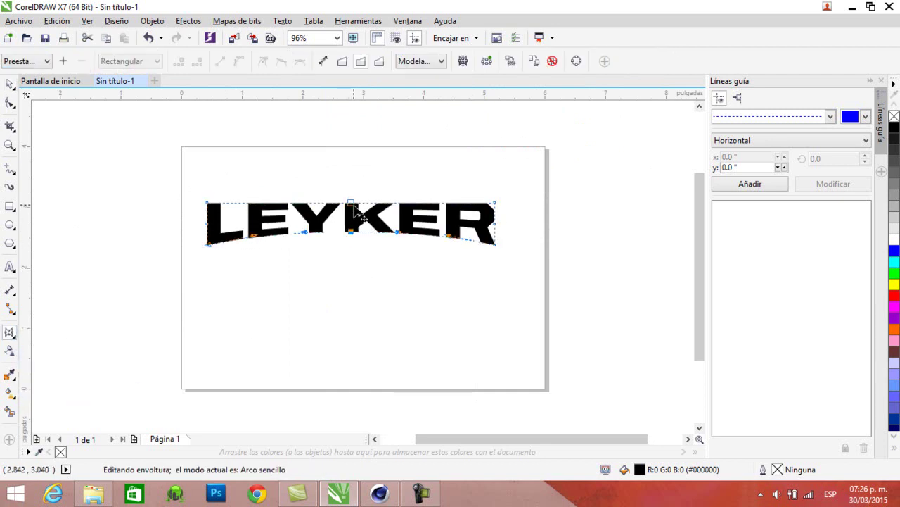
drag(350, 204, 350, 195)
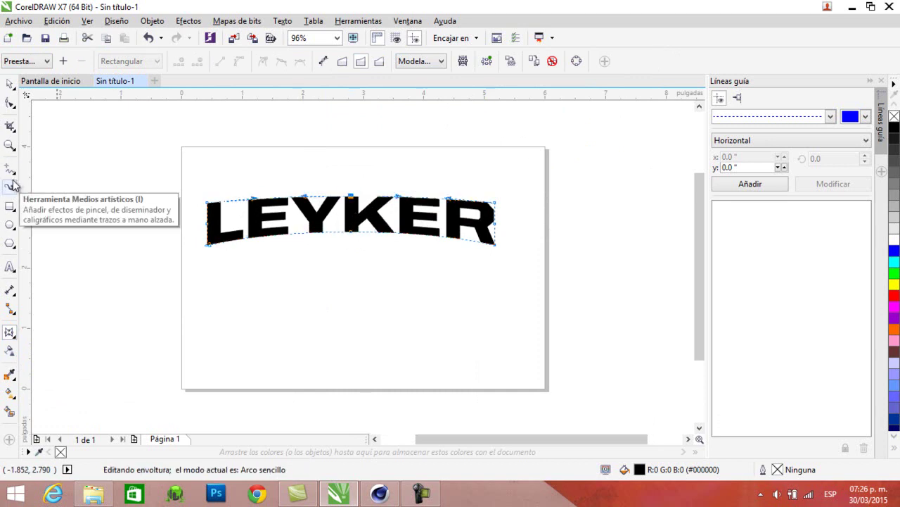
click(181, 26)
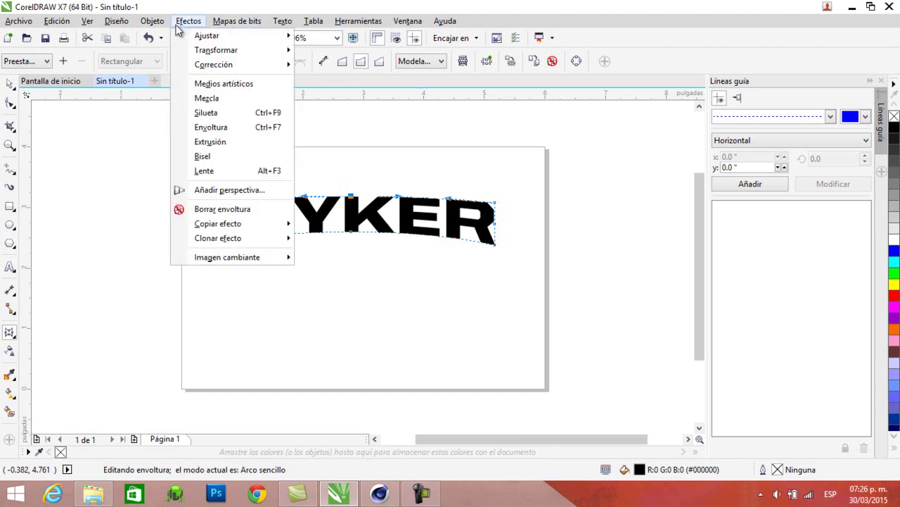
Step: Add a perspective to LEYKER, pulling both bottom corners down and outward
click(211, 192)
drag(206, 244, 201, 258)
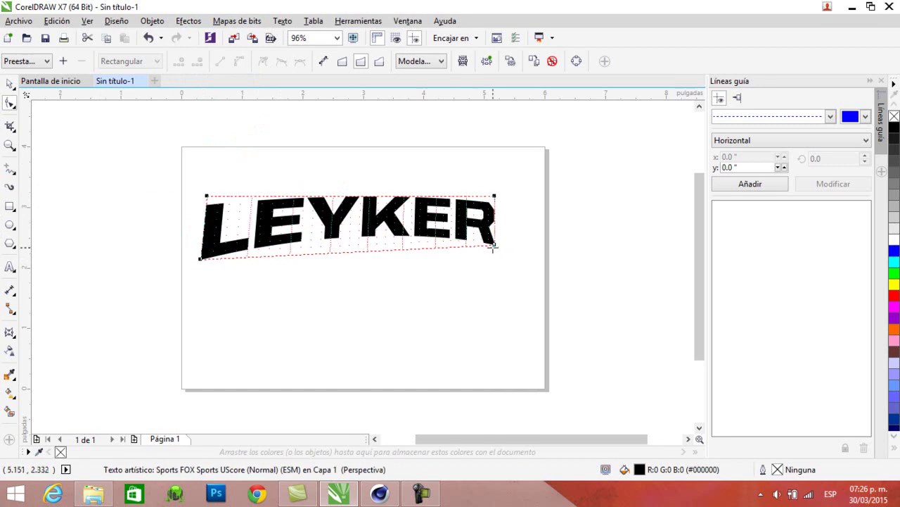
drag(494, 245, 511, 259)
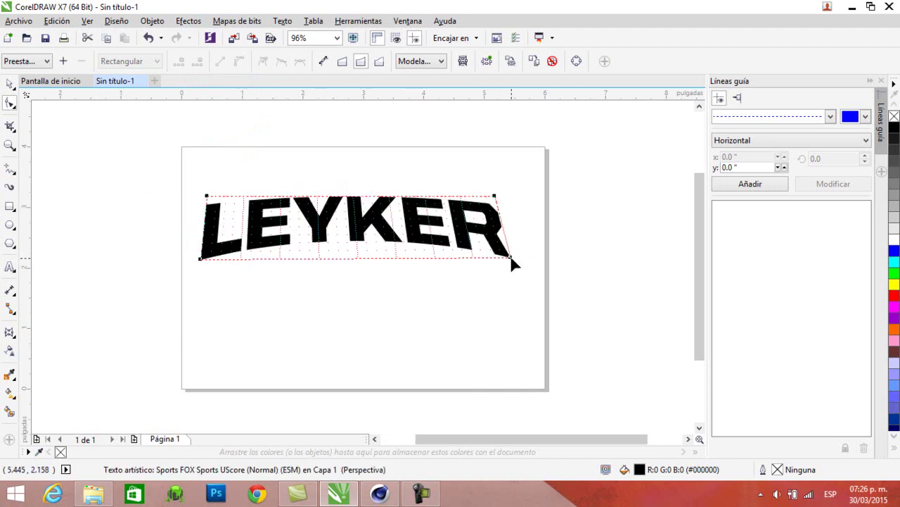
drag(511, 257, 510, 259)
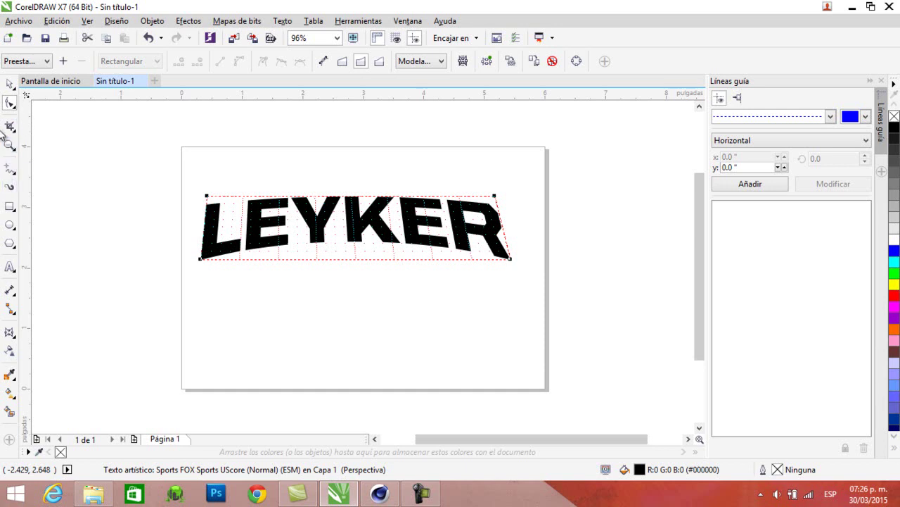
click(10, 84)
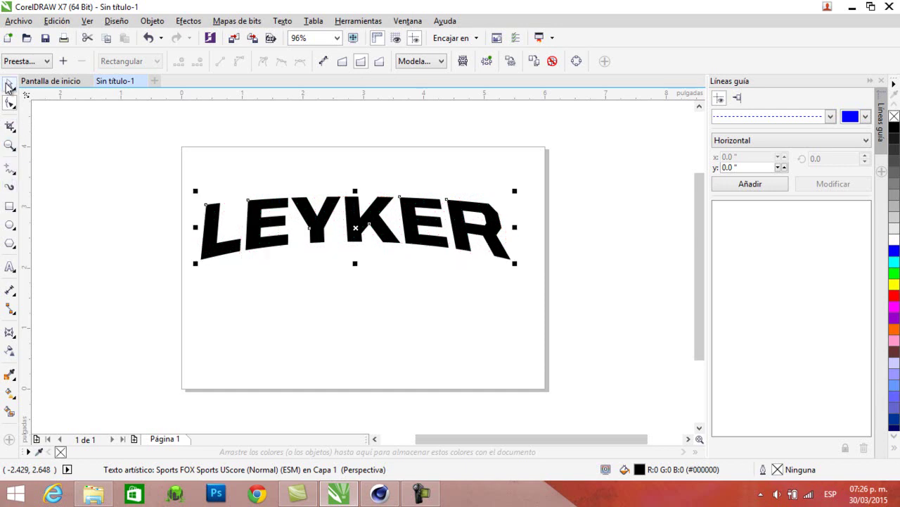
Step: Start a polyline arrow with a horizontal line above LEYKER
click(14, 174)
click(50, 243)
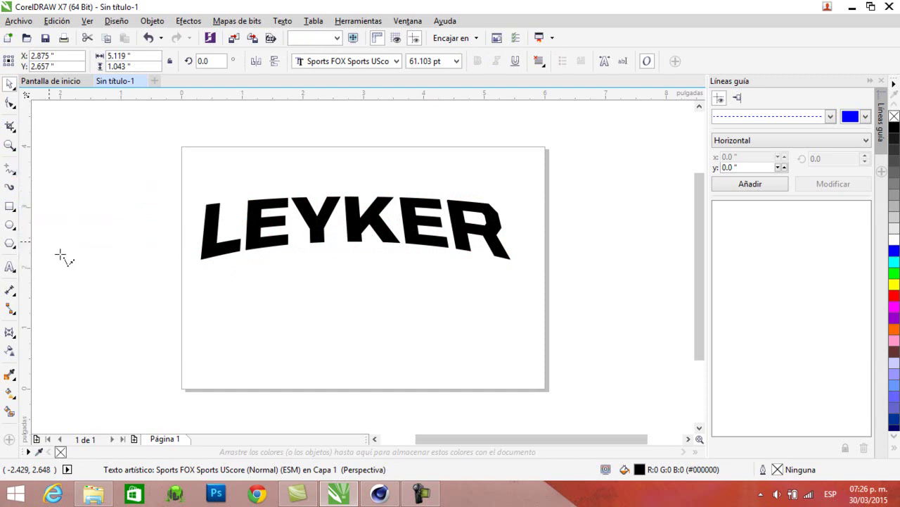
drag(331, 187, 208, 202)
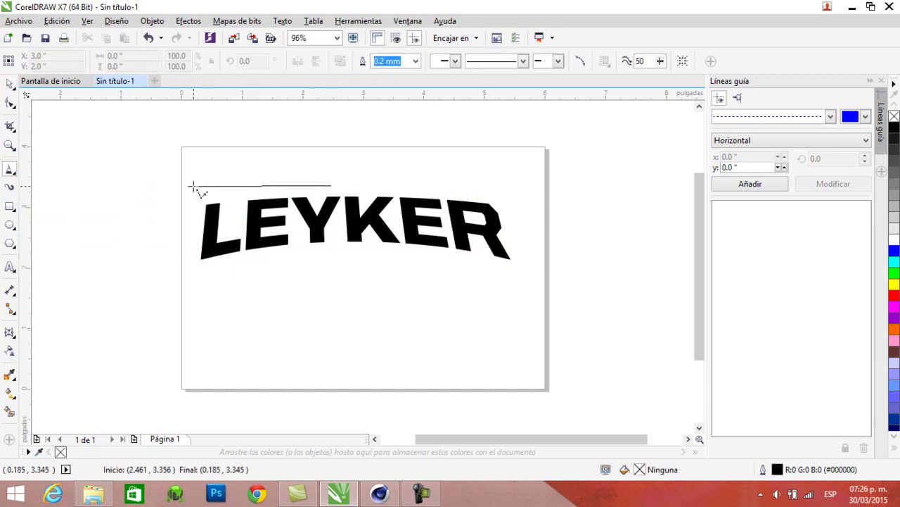
Step: Complete the pointed swoosh outline above LEYKER as a closed shape
click(194, 186)
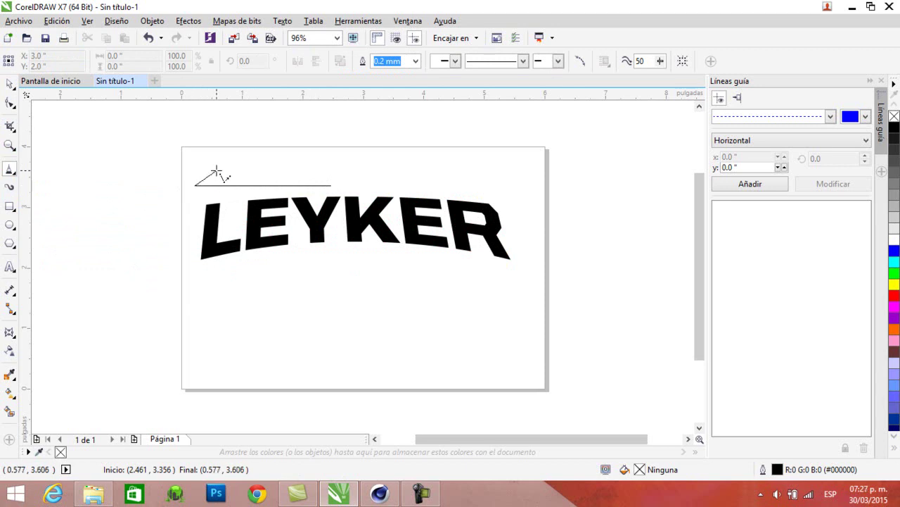
click(223, 168)
click(224, 176)
click(331, 185)
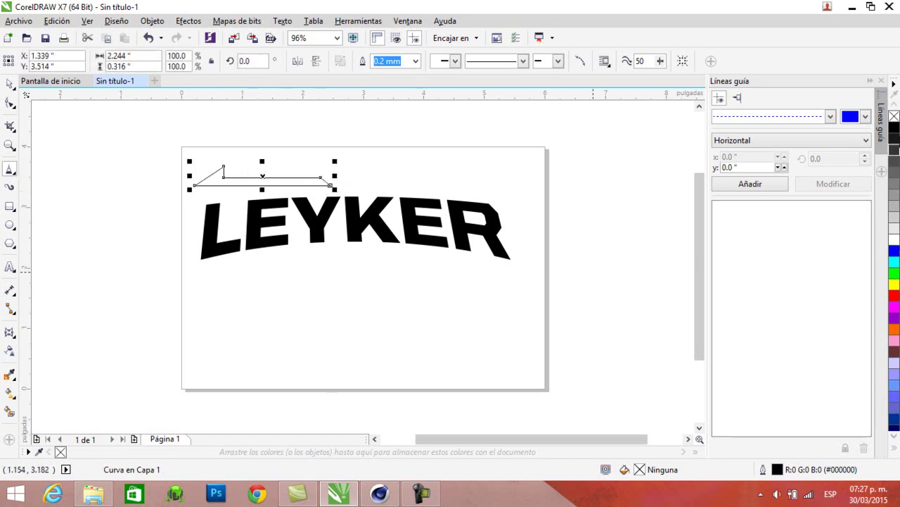
Step: Fill the arrow solid black and set its outline width to Ninguna
click(895, 128)
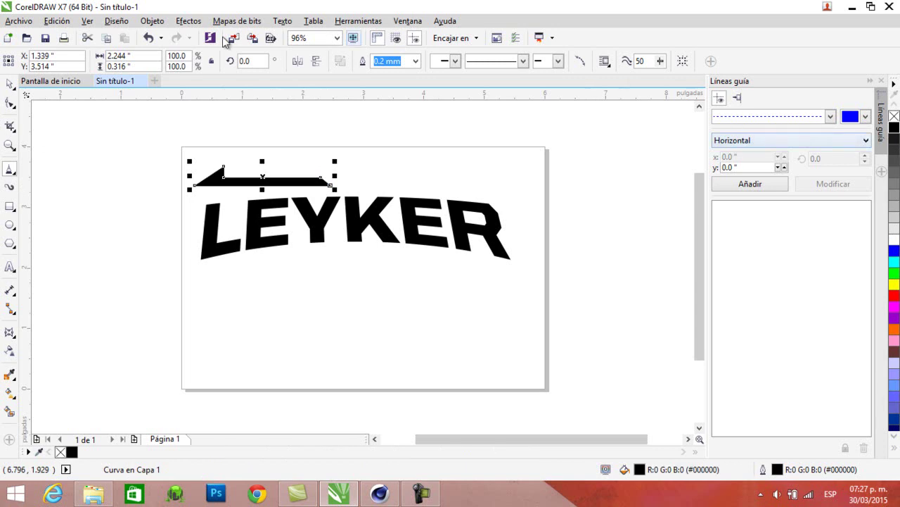
click(10, 84)
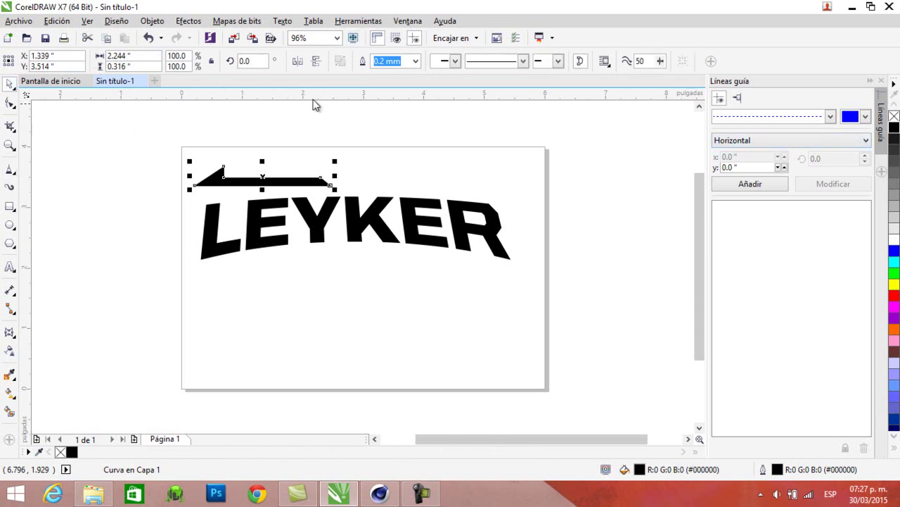
click(415, 61)
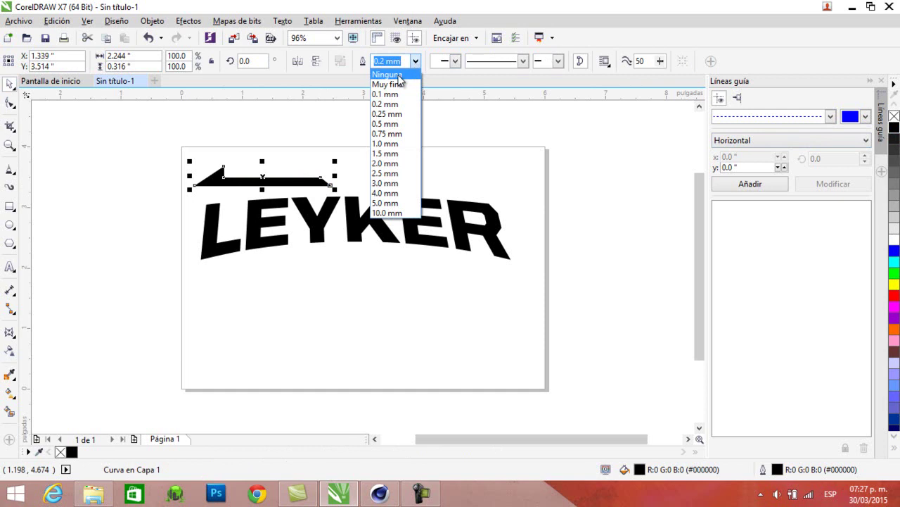
click(394, 75)
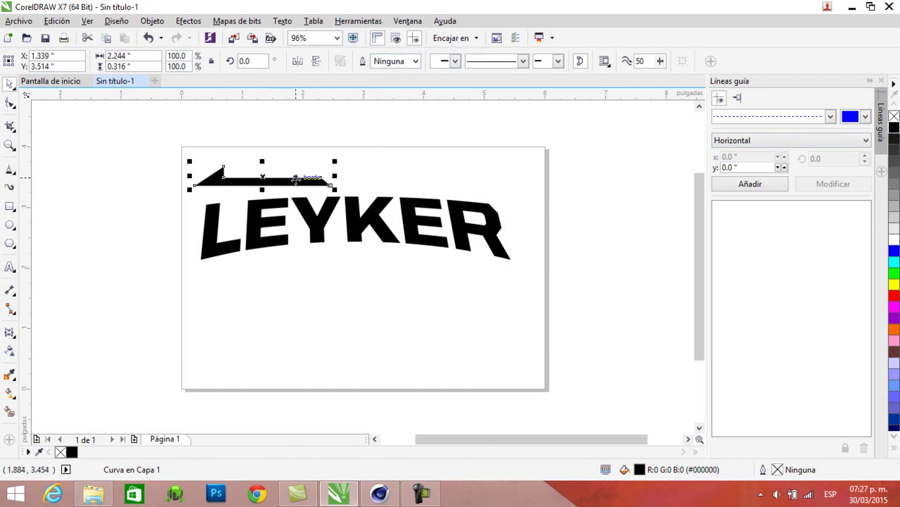
Step: Paste a horizontally mirrored copy of the arrow and nudge it three steps right
key(ctrl+c)
key(ctrl+v)
click(298, 62)
key(Right)
key(Right)
key(Right)
key(Right)
key(Right)
key(Right)
key(Right)
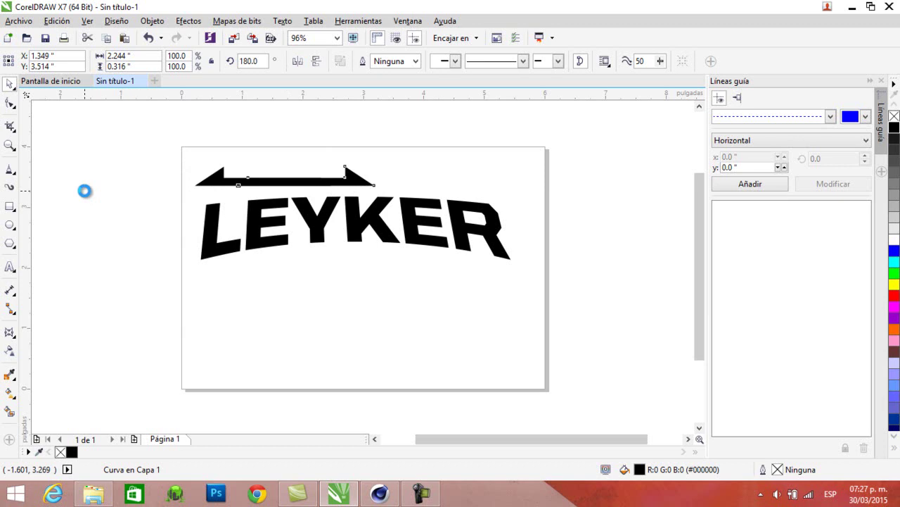
key(Right)
key(Right)
key(Right)
key(Right)
key(Right)
key(Right)
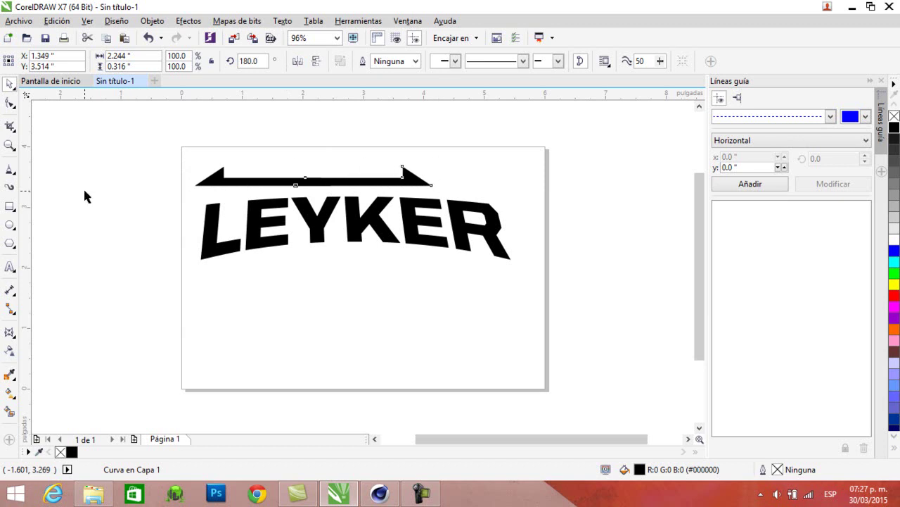
key(Right)
key(Right)
key(Right)
key(Right)
key(Right)
key(Right)
key(Right)
key(Right)
key(Right)
key(Right)
key(Right)
key(Right)
key(Right)
key(Right)
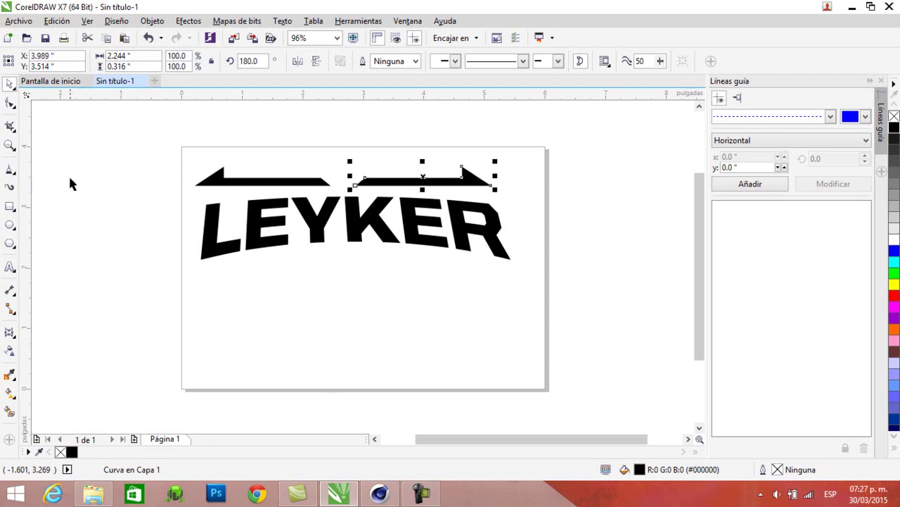
Step: Draw a small five-point star between the arrows, filled black with no outline
click(14, 252)
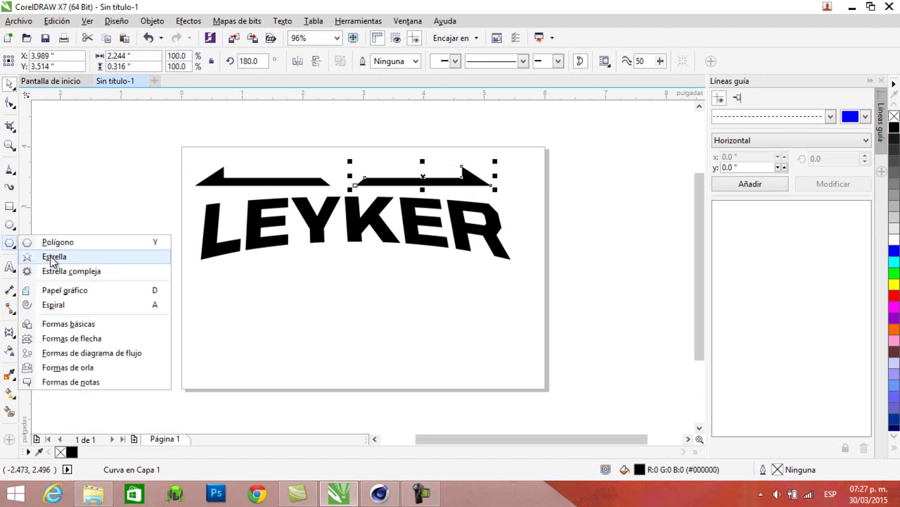
click(42, 256)
drag(327, 152, 359, 186)
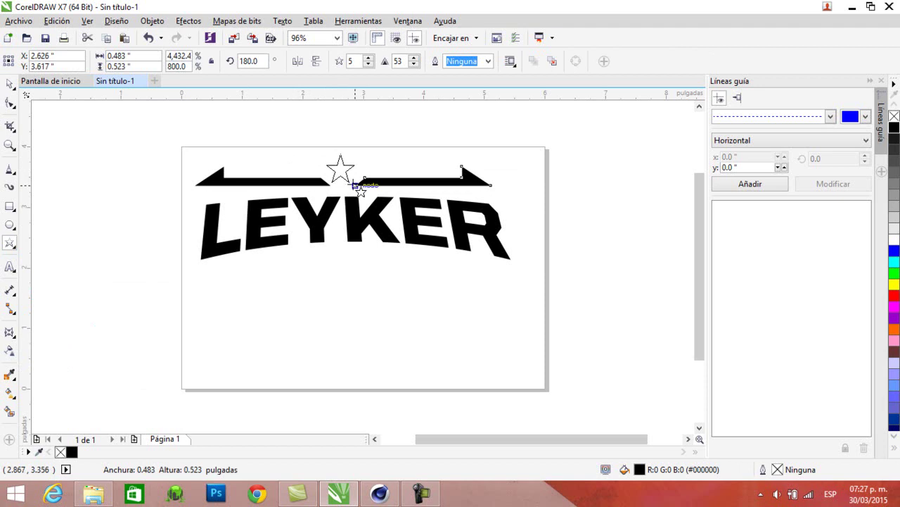
click(10, 84)
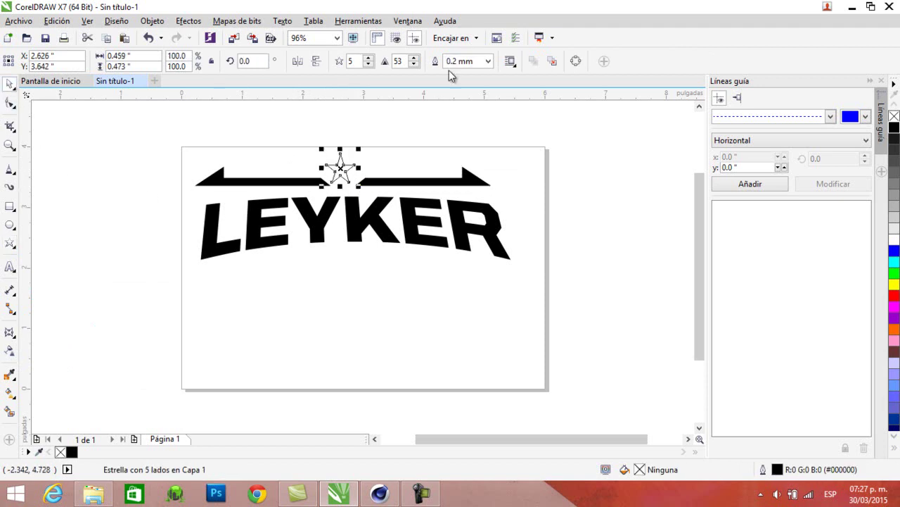
click(895, 127)
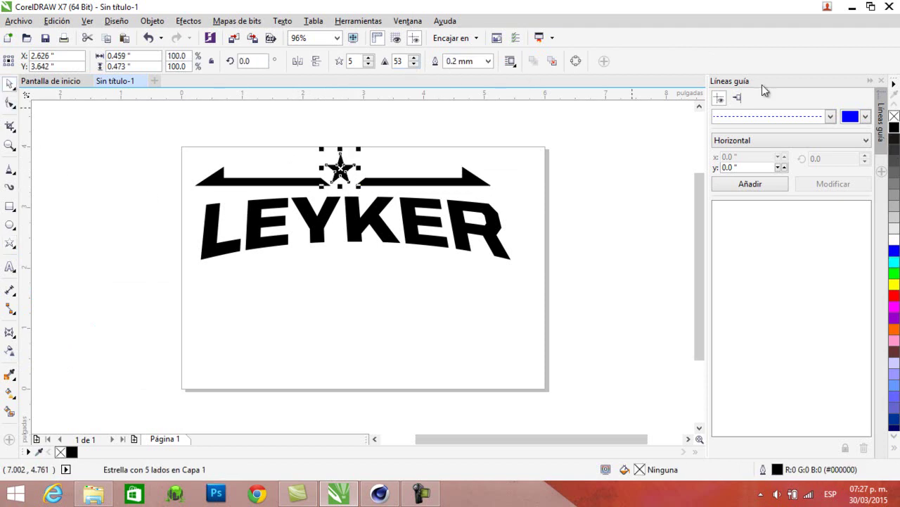
click(488, 62)
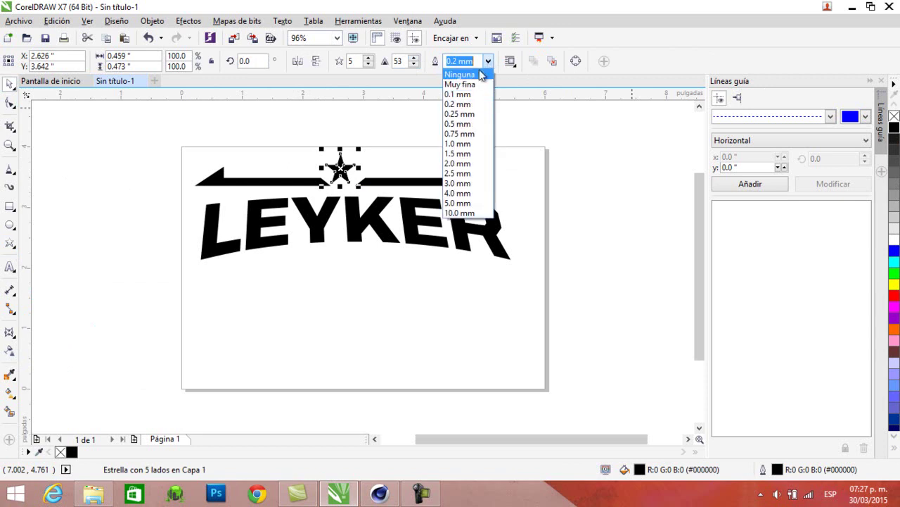
click(461, 71)
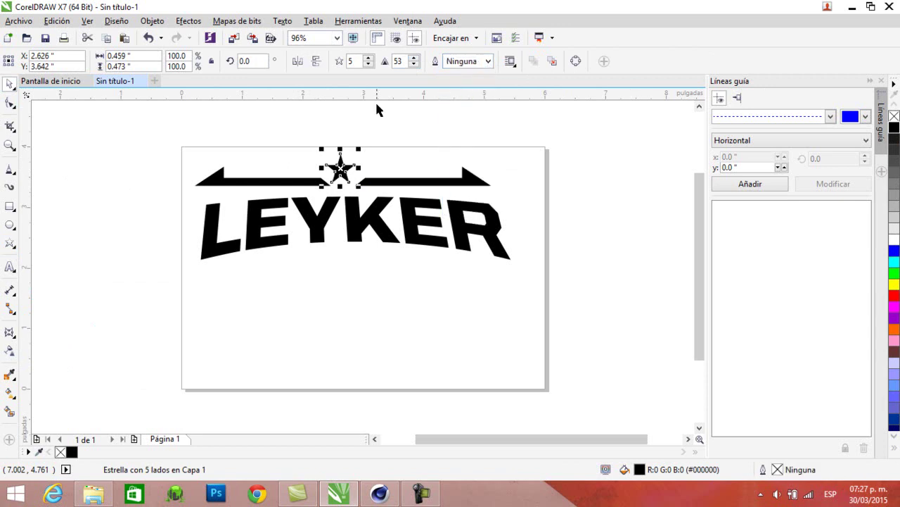
Step: Select the arrows and star together, then the LEYKER text
click(81, 232)
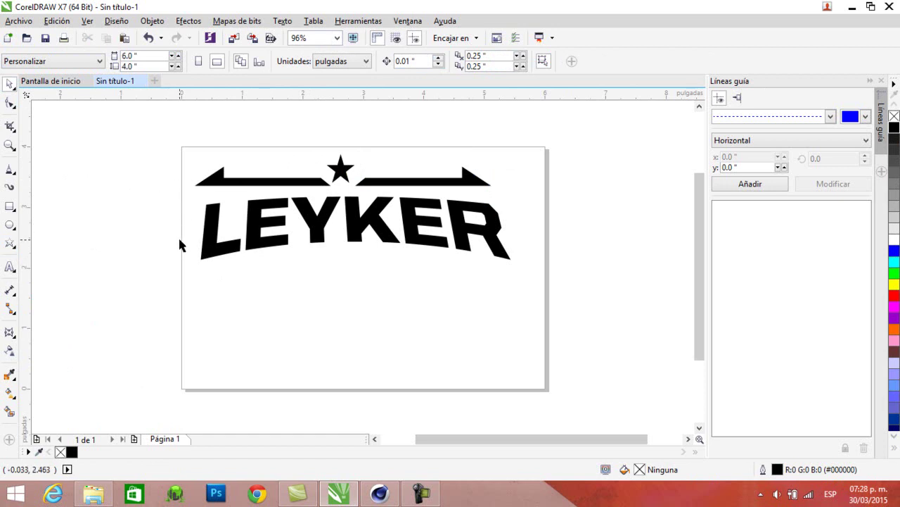
mouse_move(181, 141)
mouse_down()
mouse_move(408, 194)
mouse_move(514, 200)
mouse_up()
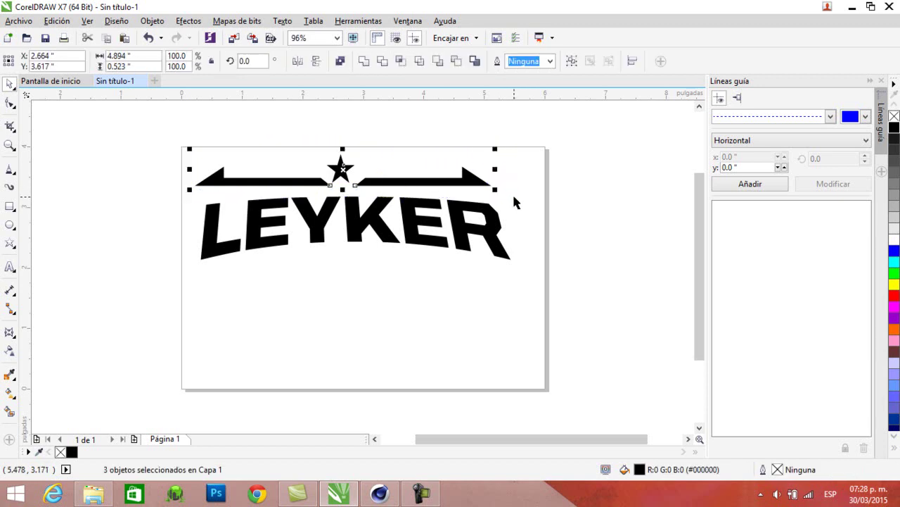
click(514, 202)
Step: Convert LEYKER to curves via Convertir a curvas and marquee-select the entire logo
click(252, 230)
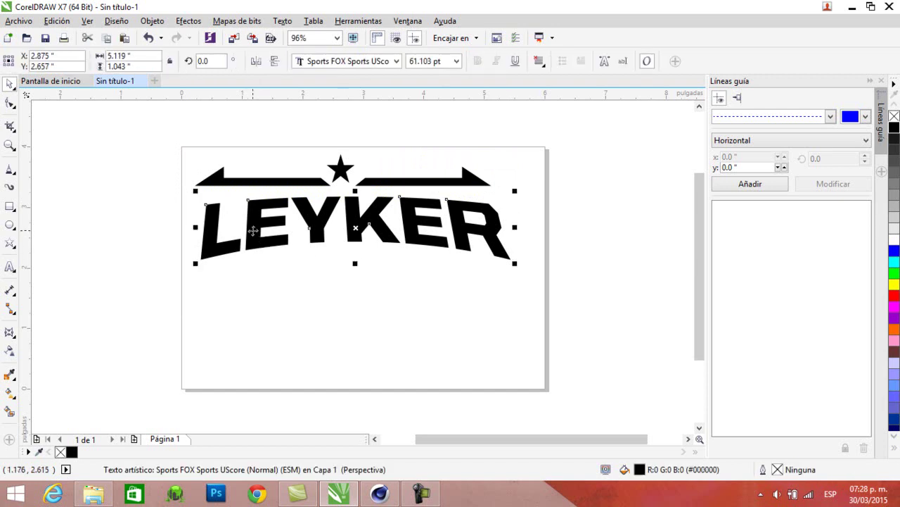
right_click(252, 230)
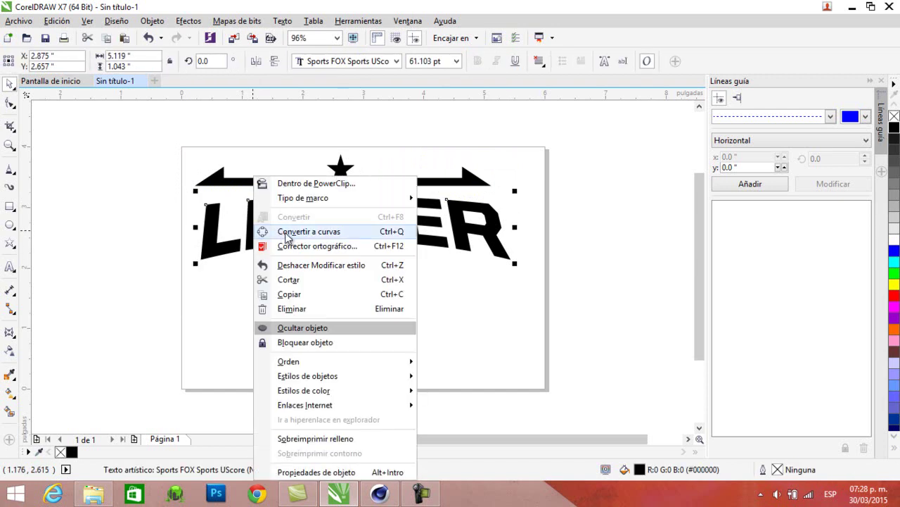
click(287, 235)
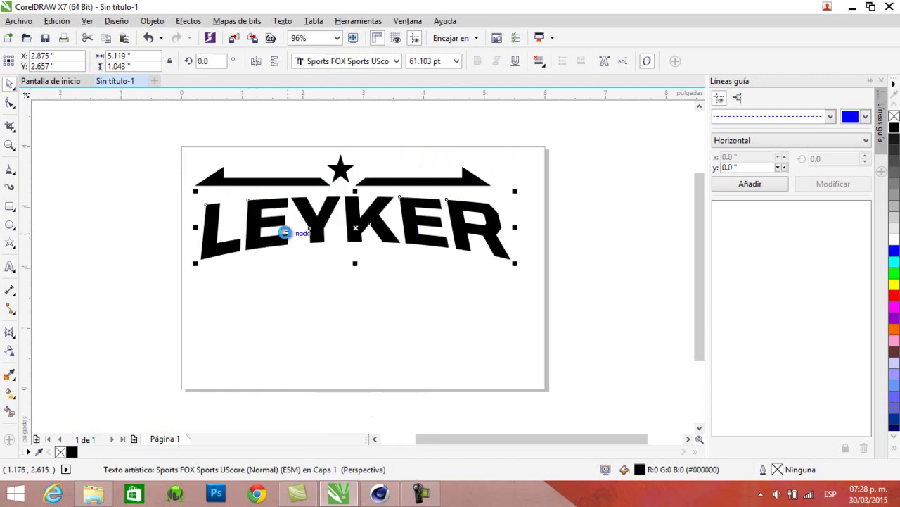
click(301, 299)
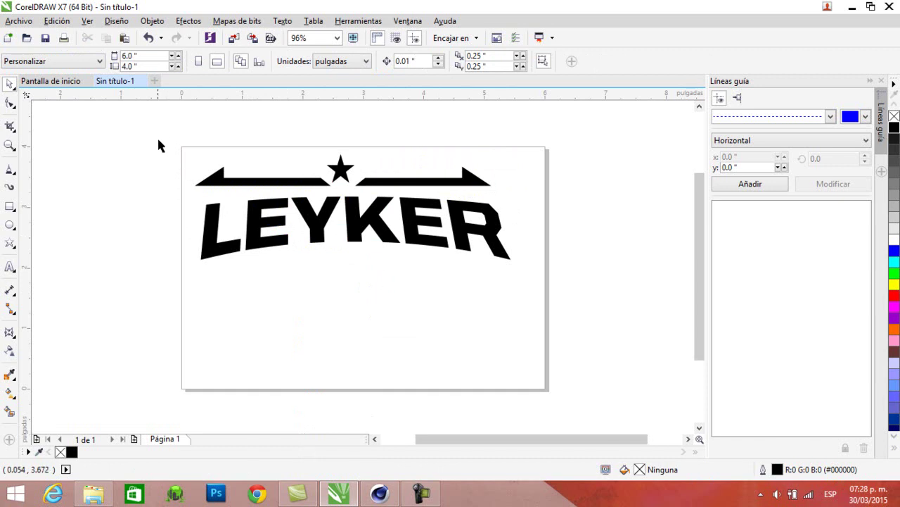
drag(158, 132, 567, 307)
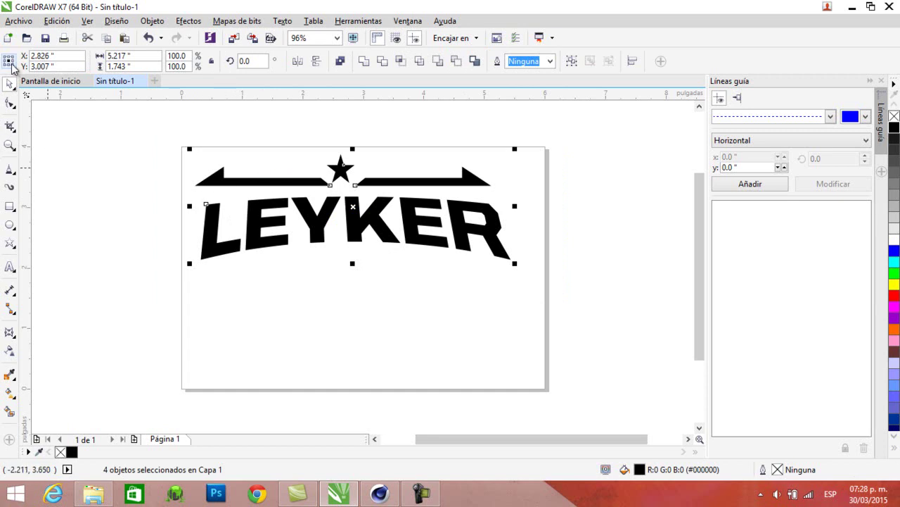
Step: Export the selected logo to Documents under the name 1 A LEYKERILLUATRATOR
click(19, 20)
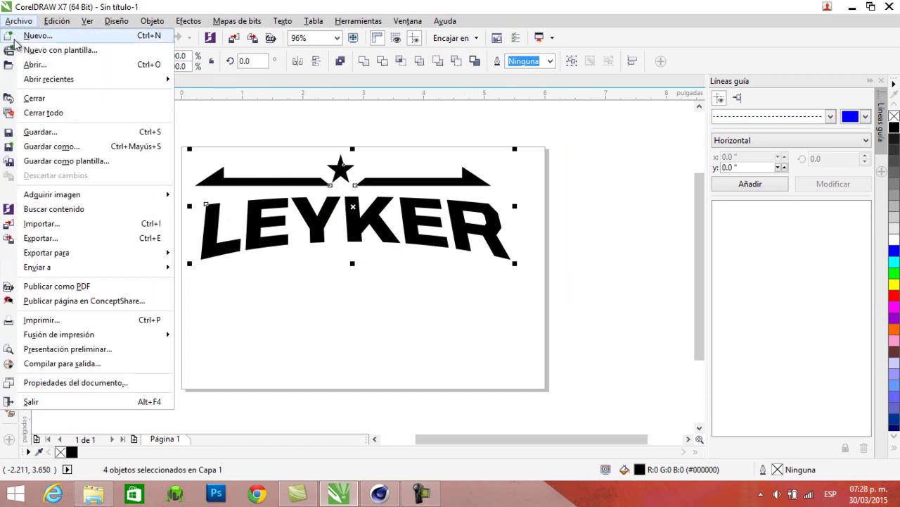
click(37, 238)
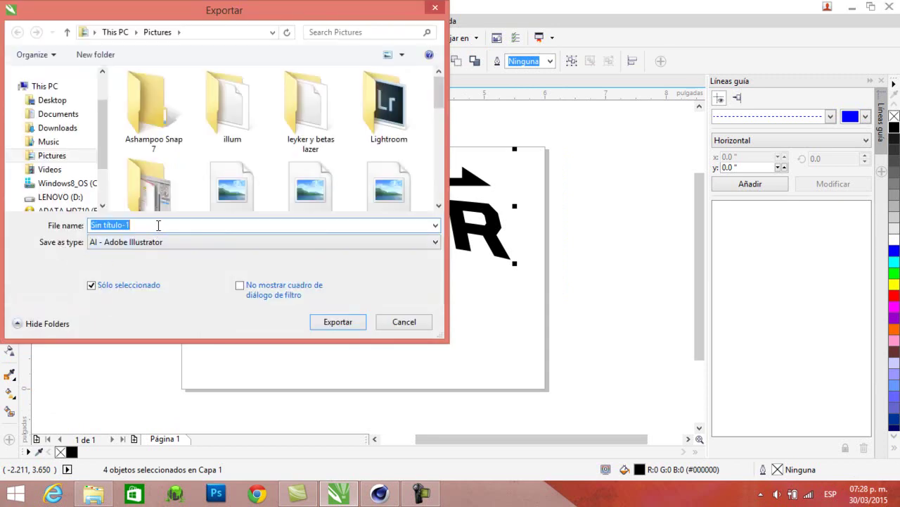
click(56, 115)
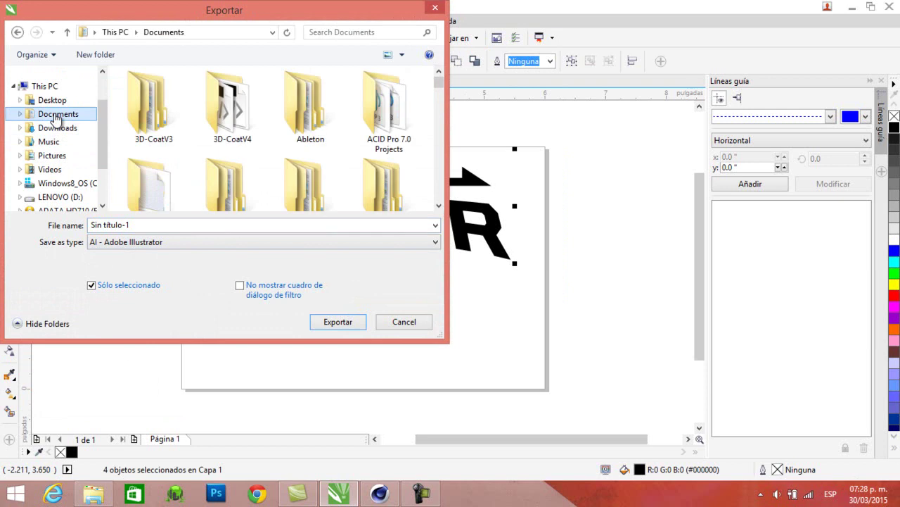
click(132, 225)
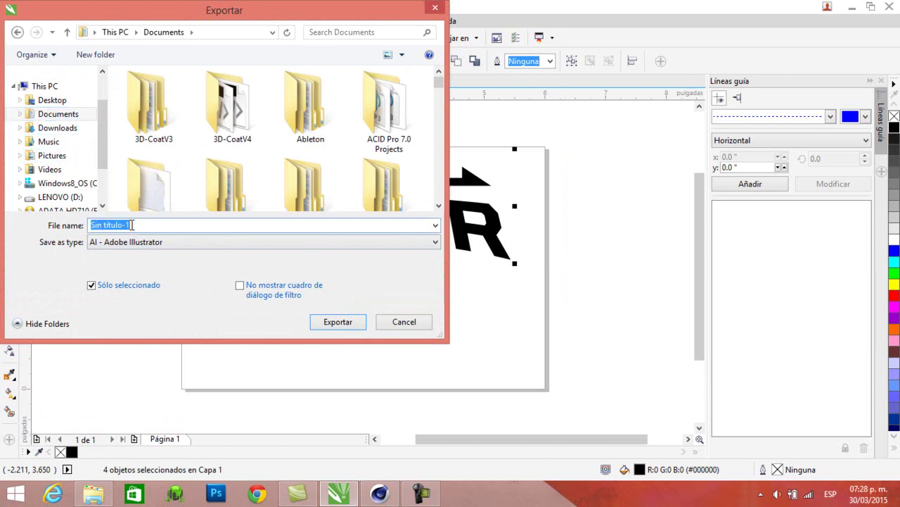
text(A)
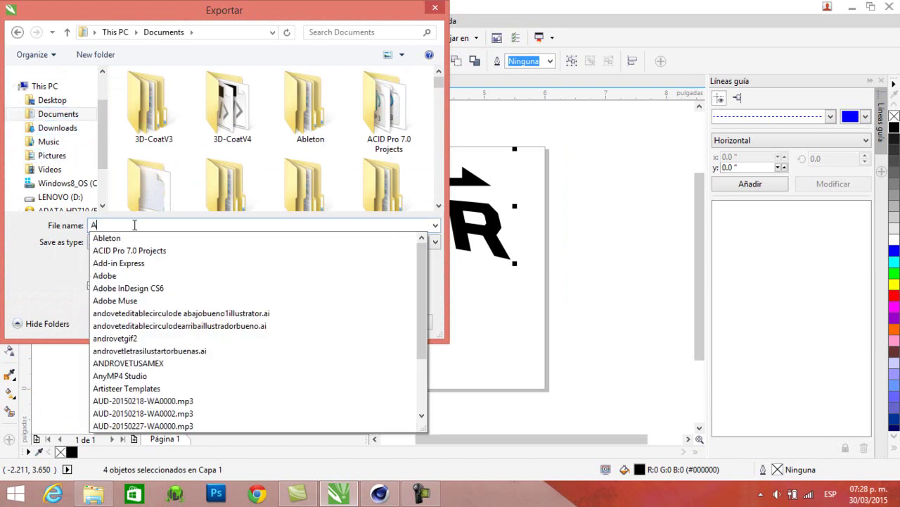
key(BackSpace)
text(1 A LEYKERILLUATRATOR)
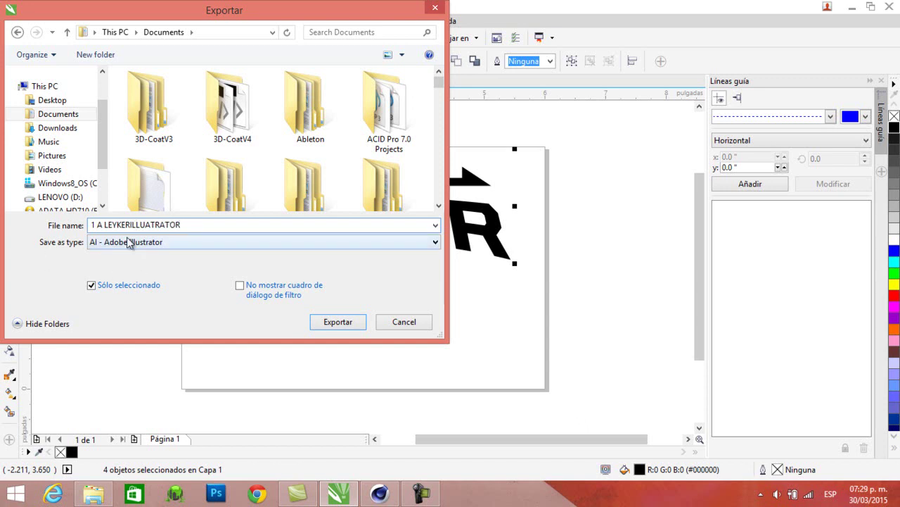
Step: Keep AI - Adobe Illustrator as the format and confirm to reach the AI options
click(437, 242)
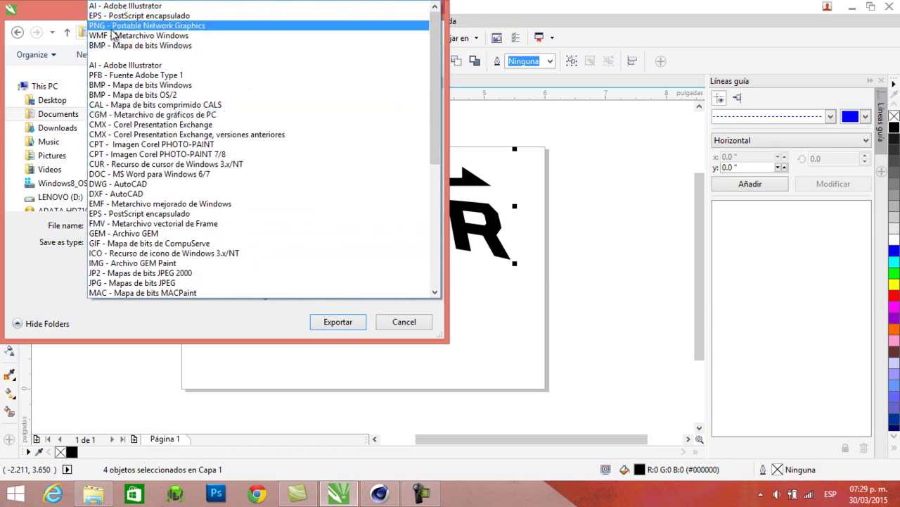
click(127, 7)
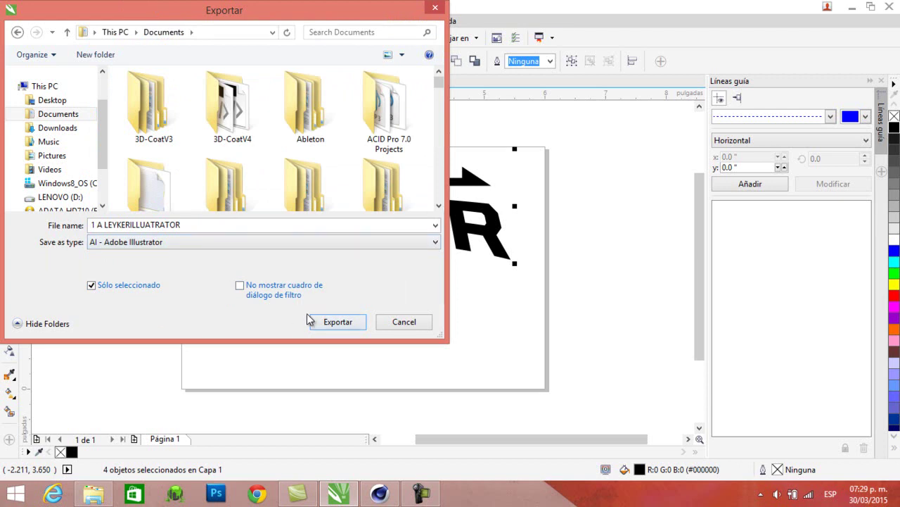
click(336, 324)
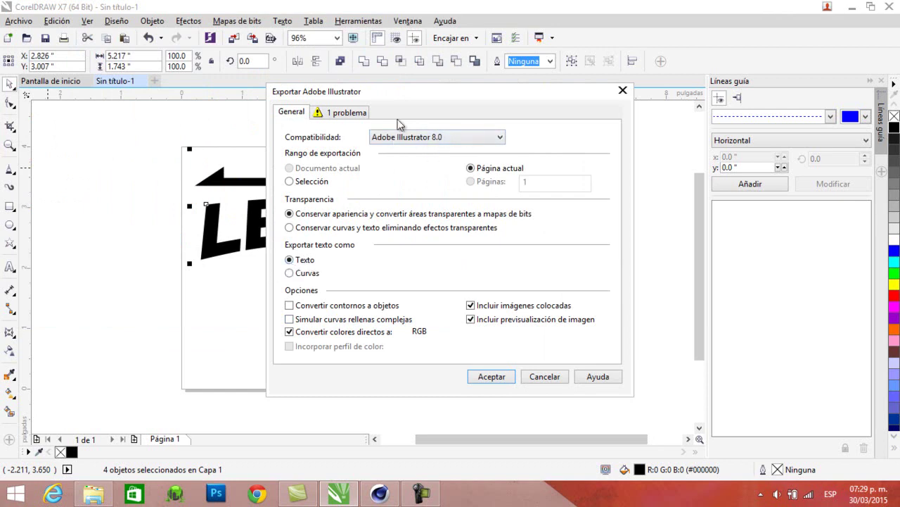
Step: Accept the Adobe Illustrator 8.0 export options for 1 A LEYKERILLUATRATOR, then switch to Cinema 4D
click(494, 378)
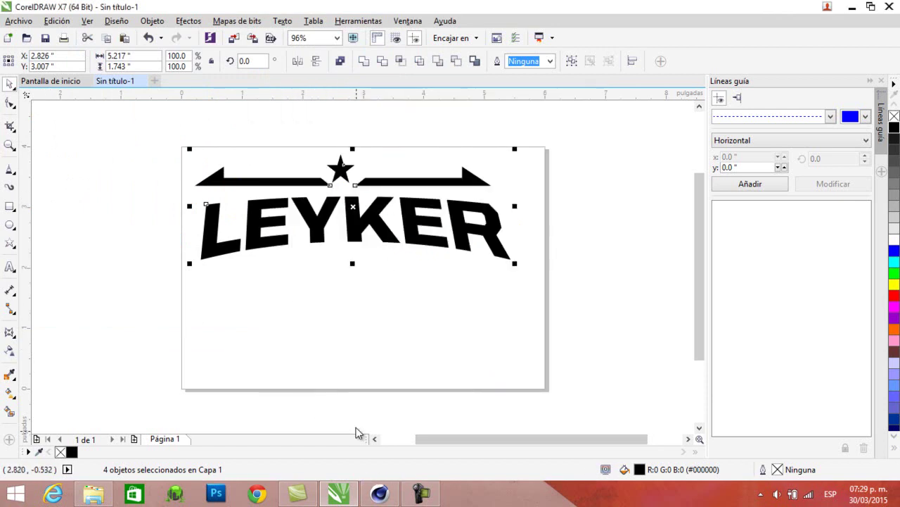
click(378, 494)
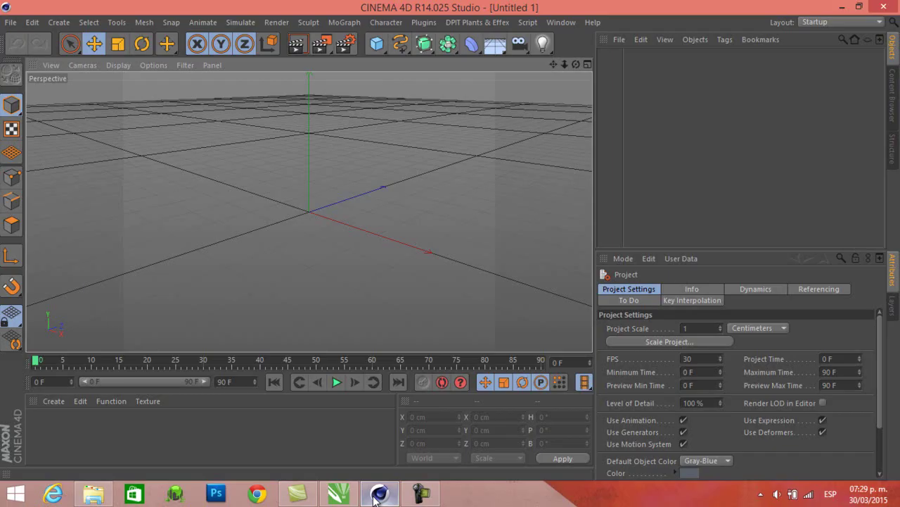
Step: Open 1 A LEYKERILLUATRATOR.ai from Documents with the default Illustrator import settings
click(13, 26)
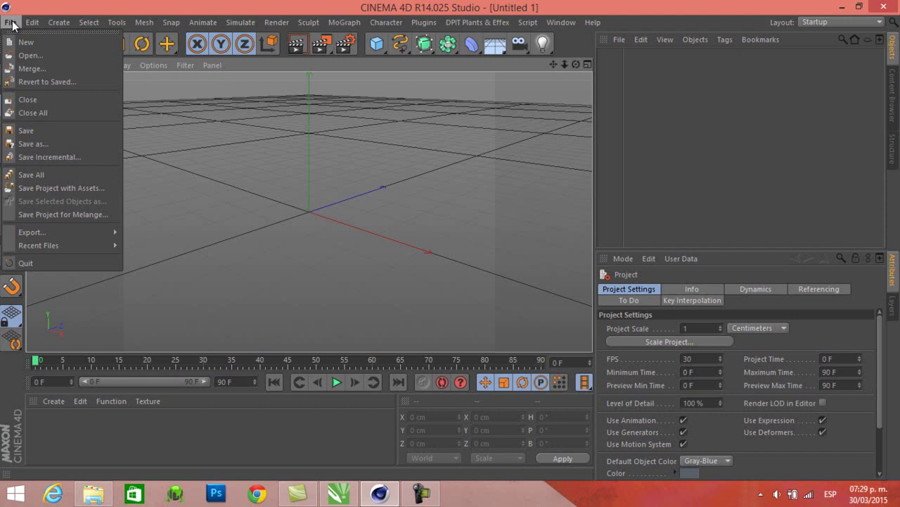
click(29, 54)
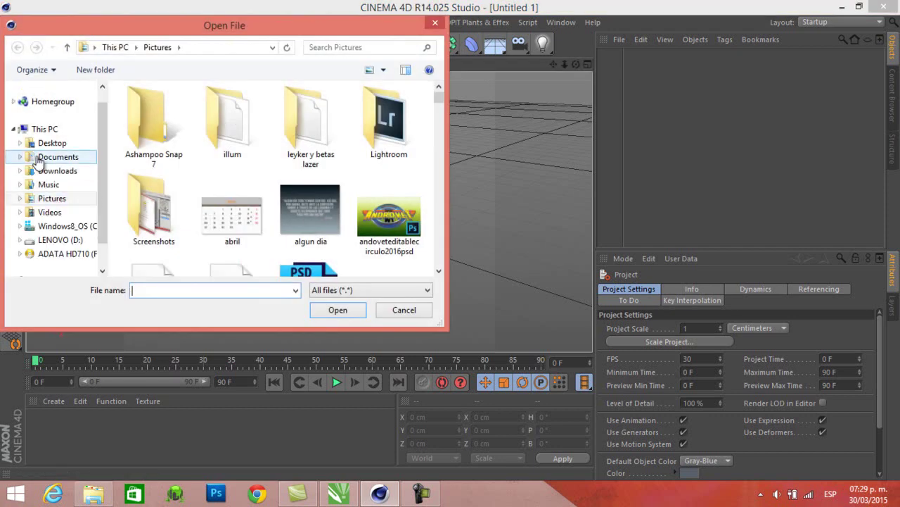
click(49, 156)
drag(439, 91, 439, 190)
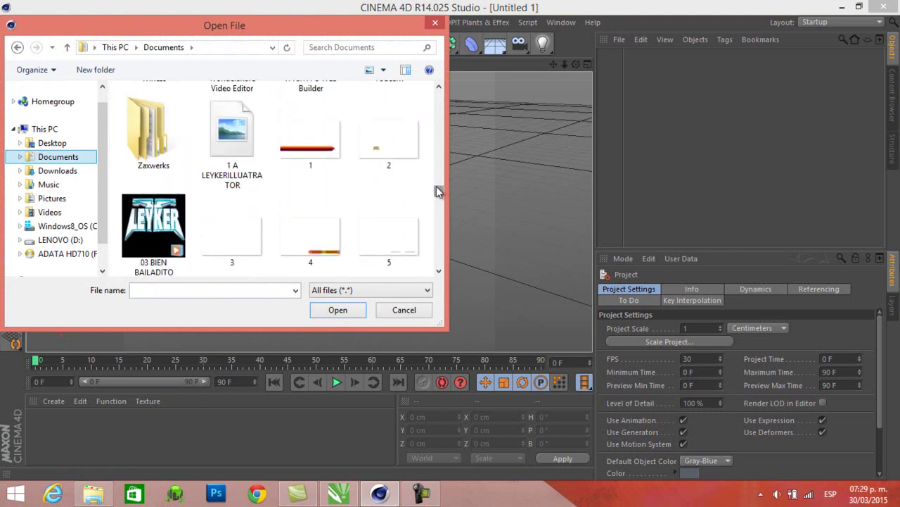
click(235, 131)
click(315, 312)
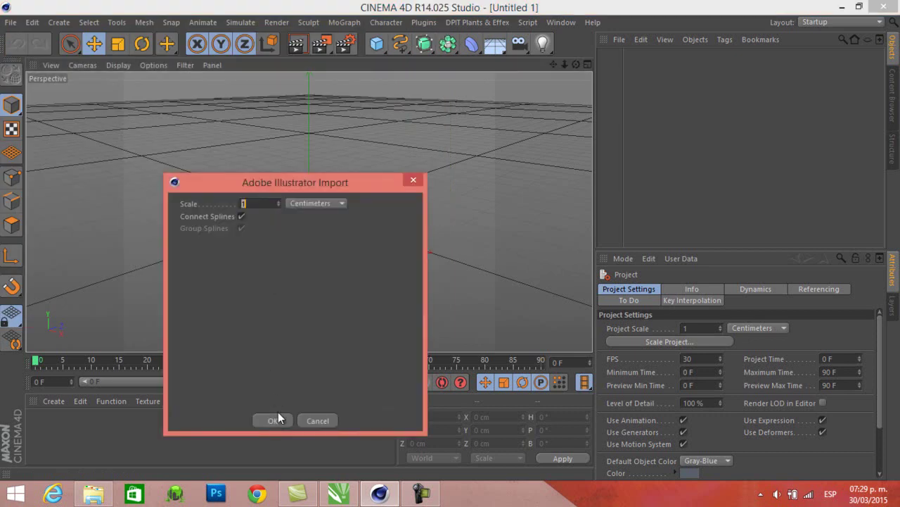
click(274, 418)
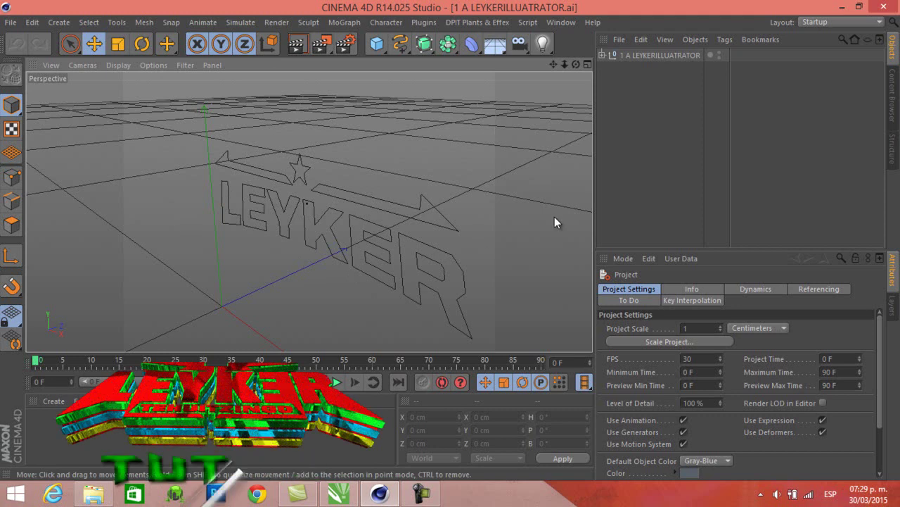
Step: Connect all the imported LEYKER paths into a single spline, Path 1.1
click(603, 55)
drag(625, 185, 696, 59)
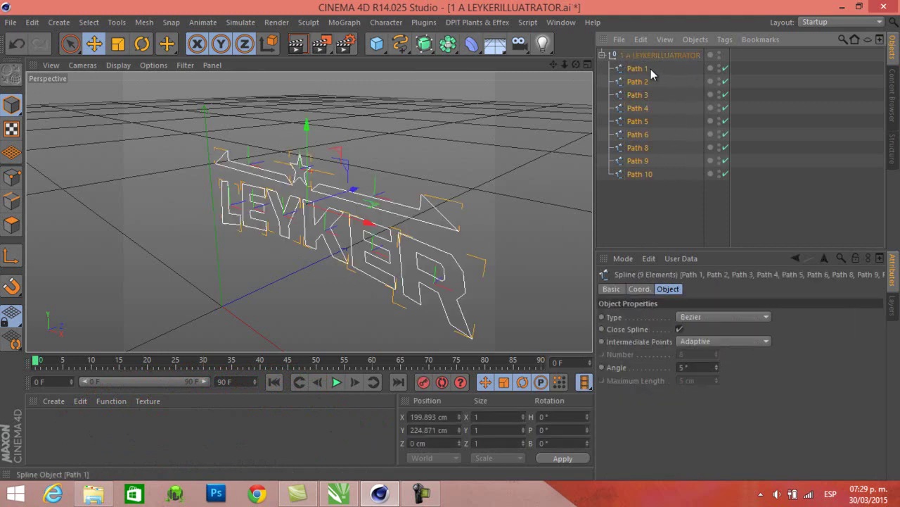
right_click(651, 69)
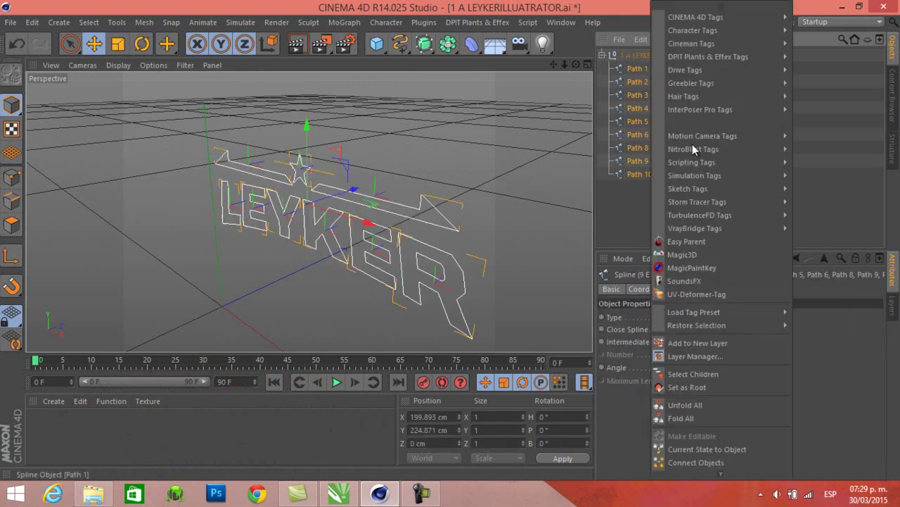
click(684, 459)
Step: Move Path 1.1 out of the imported group and delete the original 1 A LEYKERILLUATRATOR null
mouse_move(639, 68)
mouse_down()
mouse_move(637, 53)
mouse_move(624, 54)
mouse_up()
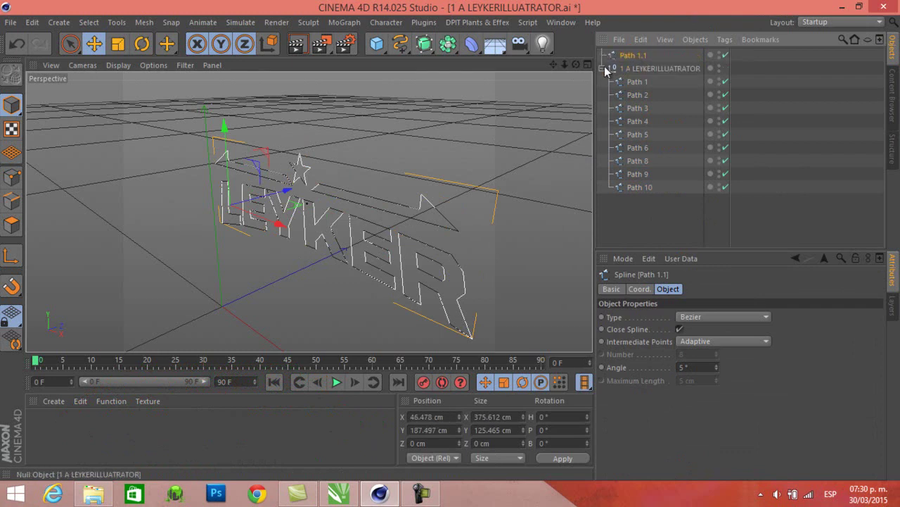
click(602, 68)
click(648, 69)
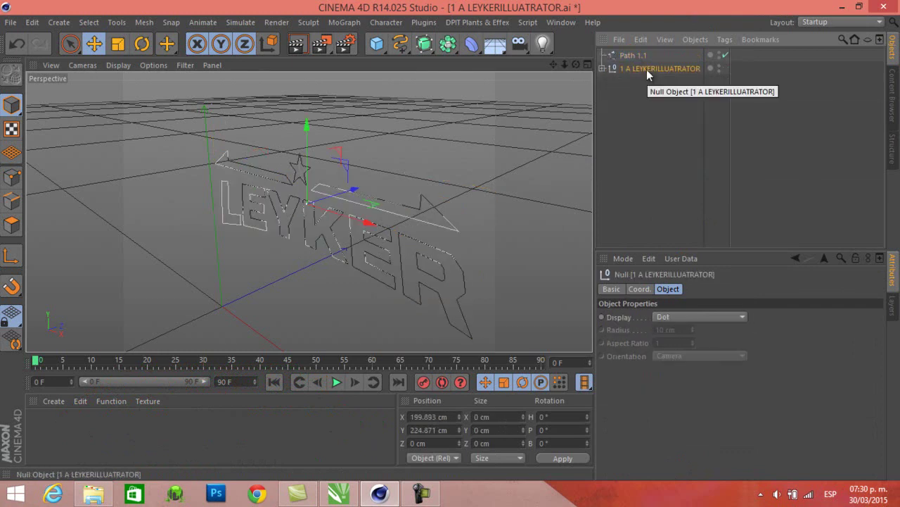
key(Delete)
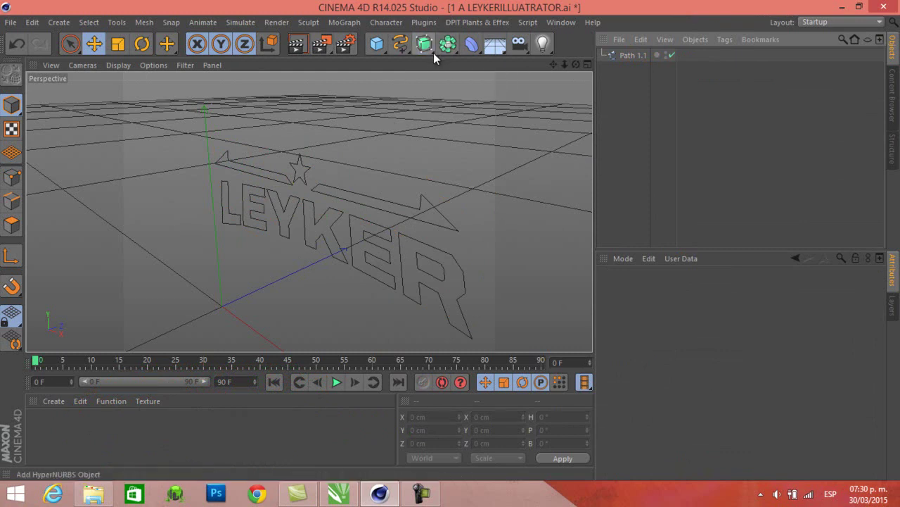
Step: Nest Path 1.1 inside a new Extrude NURBS generator
drag(425, 44, 547, 66)
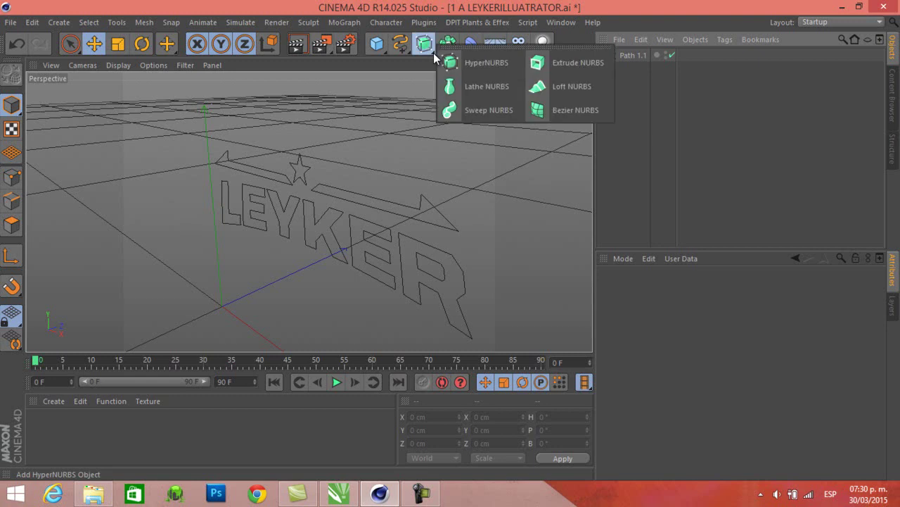
click(547, 65)
drag(636, 53, 636, 55)
click(602, 55)
Step: Orbit and pan the viewport to inspect the extruded LEYKER logo from several angles
mouse_move(575, 65)
mouse_down()
mouse_move(446, 240)
mouse_move(460, 239)
mouse_move(451, 245)
mouse_up()
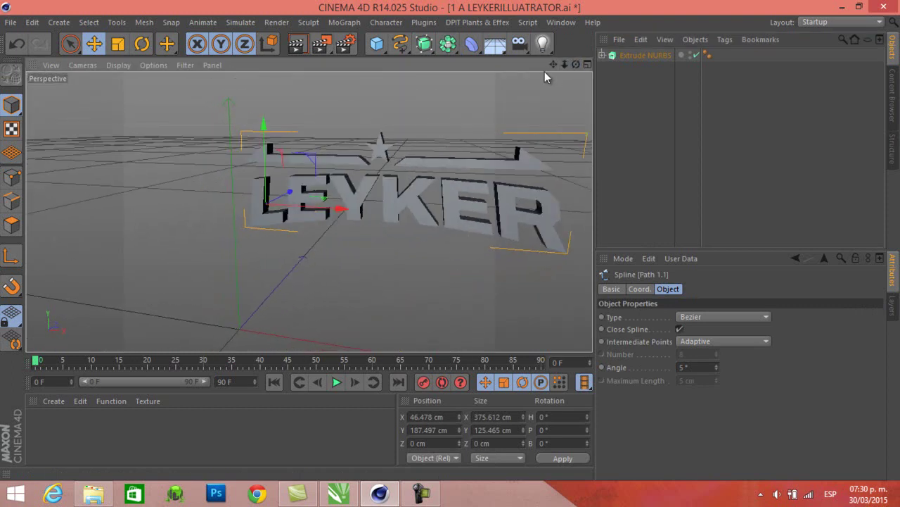
drag(554, 65, 445, 247)
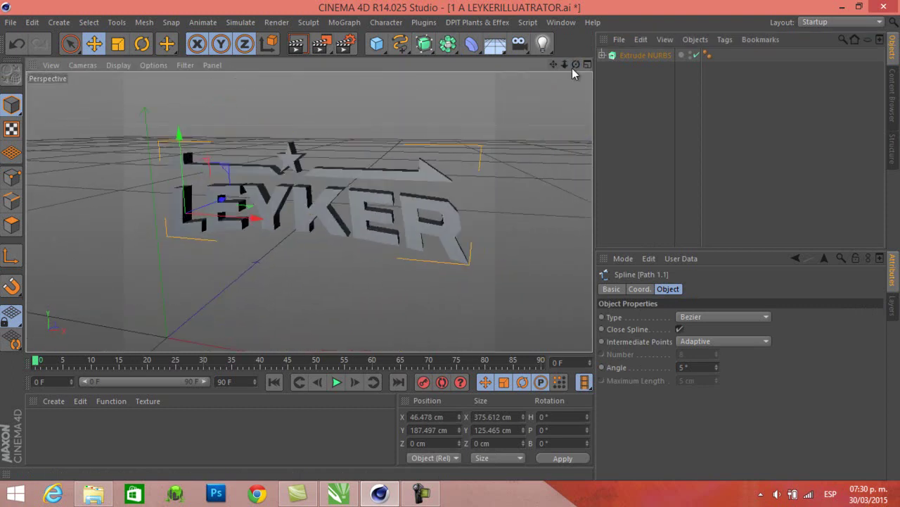
mouse_move(576, 65)
mouse_down()
mouse_move(454, 241)
mouse_move(442, 244)
mouse_up()
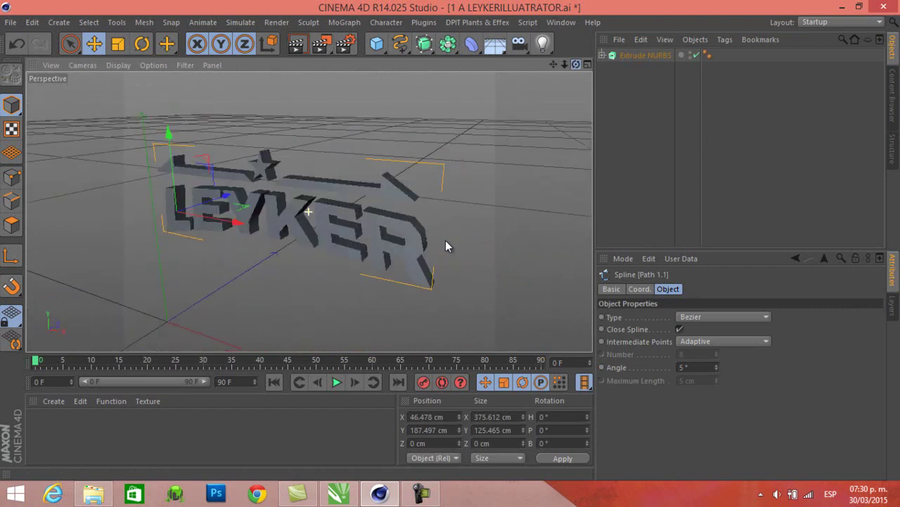
mouse_move(442, 246)
mouse_down()
mouse_move(456, 246)
mouse_move(459, 258)
mouse_move(450, 241)
mouse_up()
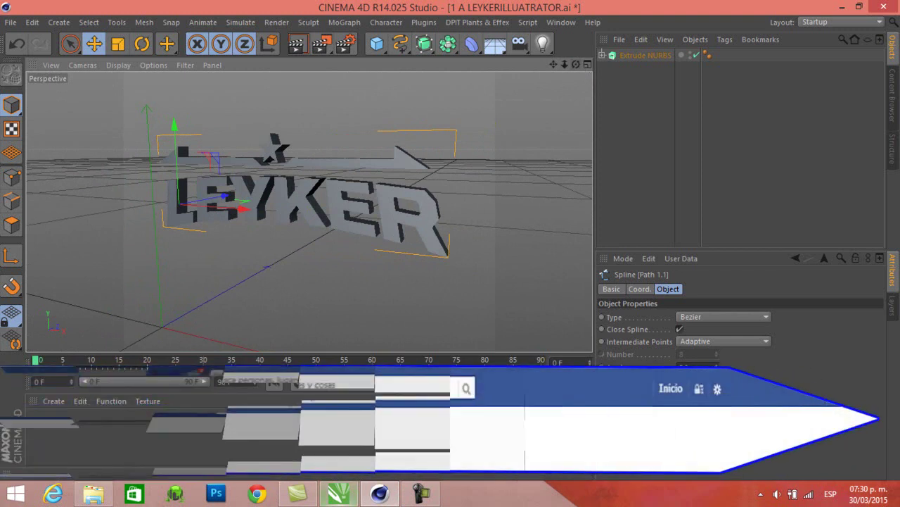
click(415, 495)
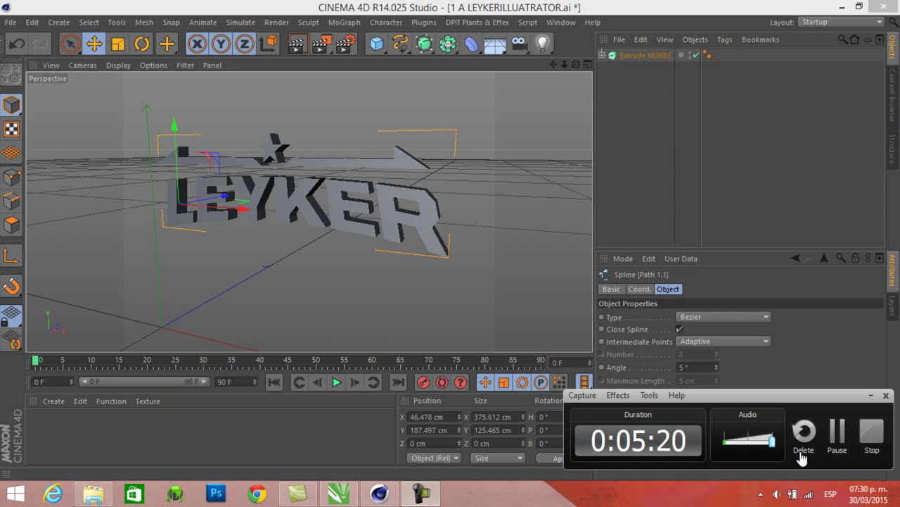